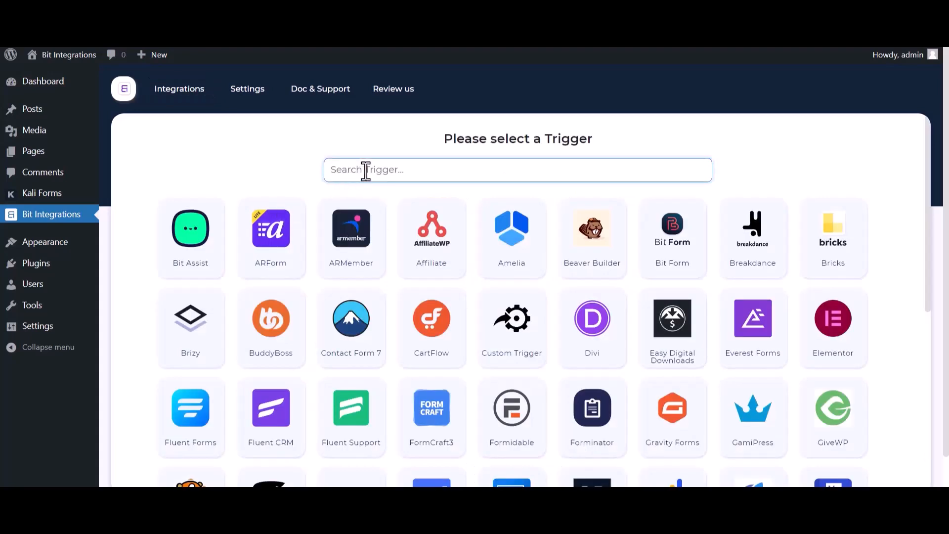
- Choose Kali Forms as the trigger, copy its webhook URL and start fetching the response
{"action": "type", "text": "ka"}
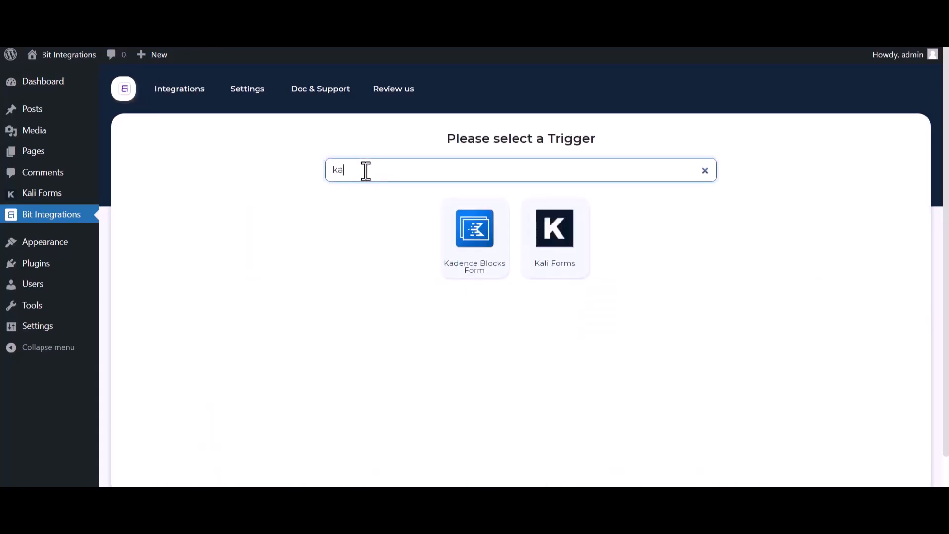
{"action": "left_click", "coordinate": [563, 261]}
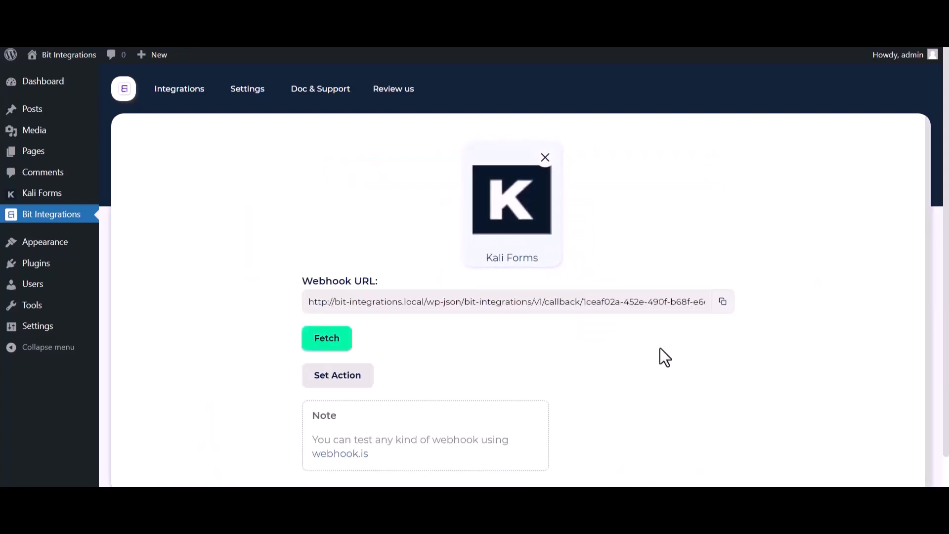
{"action": "left_click", "coordinate": [723, 302]}
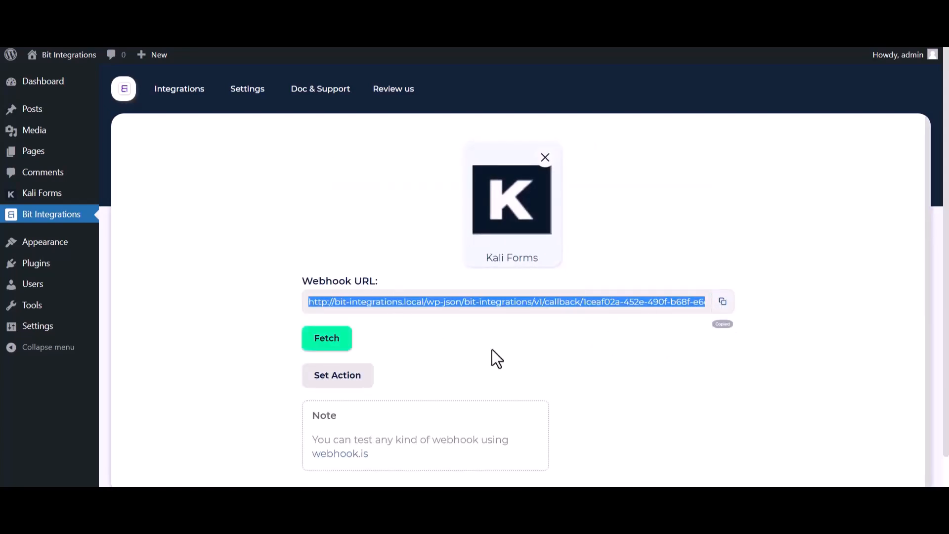
{"action": "left_click", "coordinate": [335, 348]}
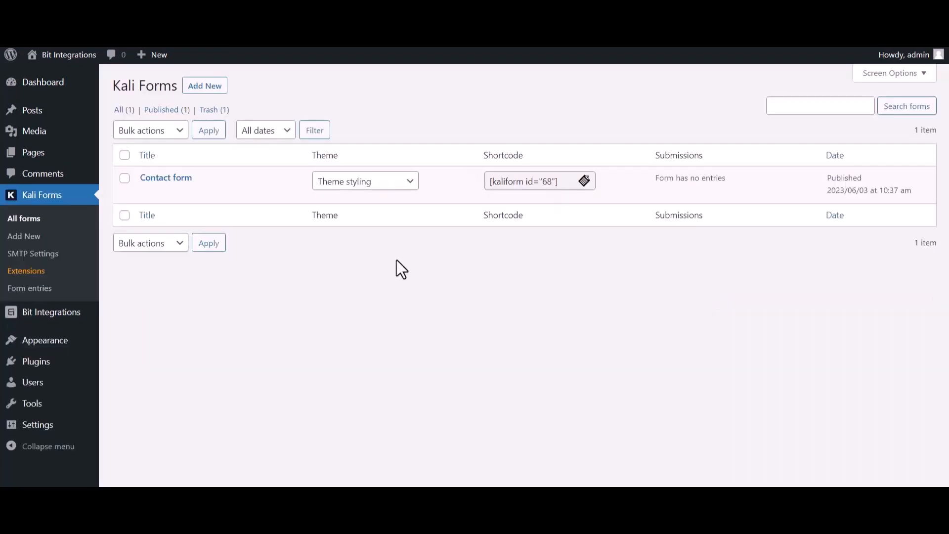
- Open the Kali Forms contact form for editing and go to its Web Hooks settings
{"action": "mouse_move", "coordinate": [155, 211]}
{"action": "left_click", "coordinate": [147, 193]}
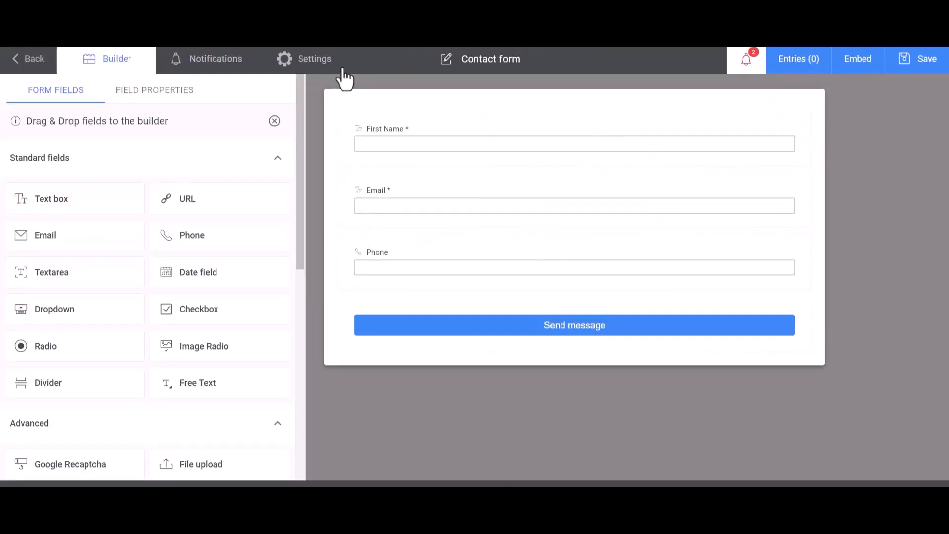
{"action": "left_click", "coordinate": [323, 69]}
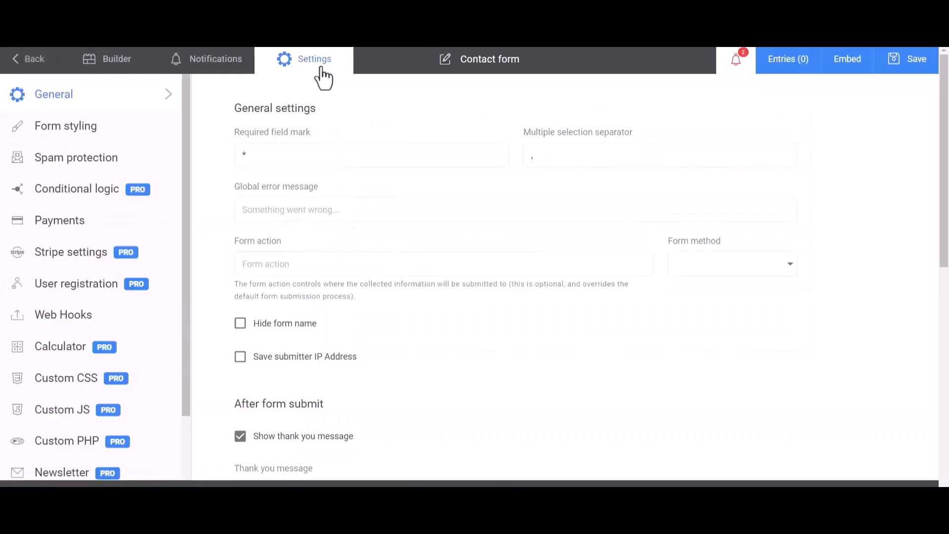
{"action": "left_click", "coordinate": [43, 323]}
- Create a webhook named Bit Integrations and paste the copied webhook URL as its payload URL
{"action": "left_click", "coordinate": [299, 158]}
{"action": "type", "text": "Bit Integrations"}
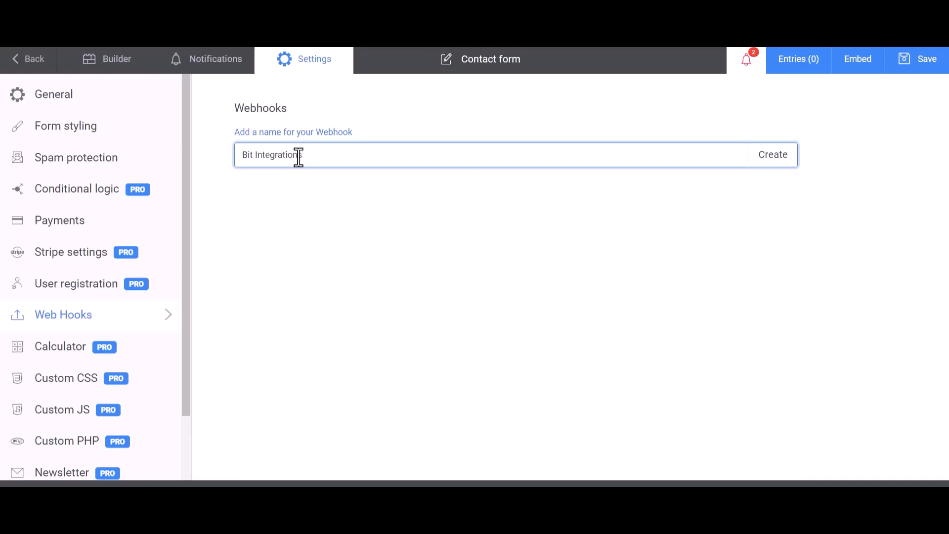
{"action": "left_click", "coordinate": [776, 164]}
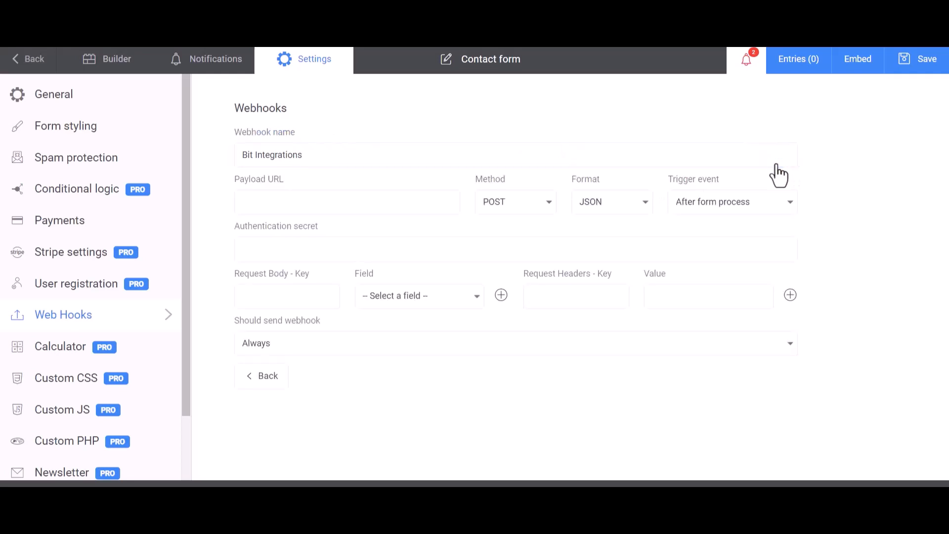
{"action": "left_click", "coordinate": [299, 201]}
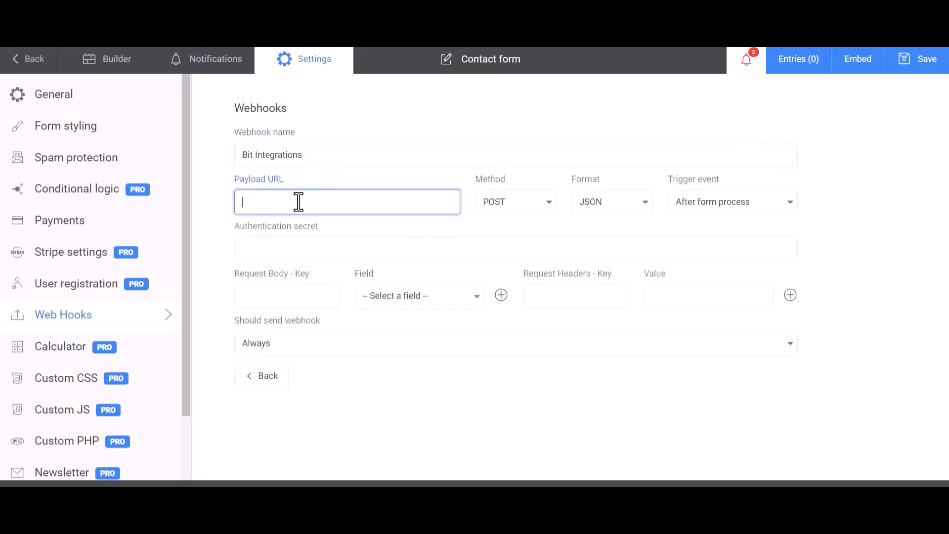
{"action": "key", "text": "ctrl+v"}
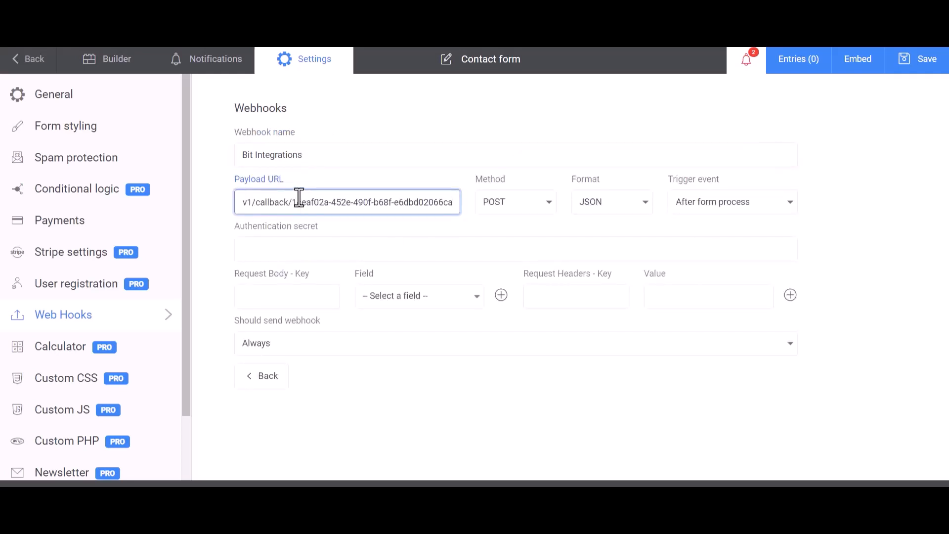
- Map the form's First Name field to the request body key Name
{"action": "left_click", "coordinate": [298, 296]}
{"action": "left_click", "coordinate": [391, 297]}
{"action": "left_click", "coordinate": [396, 319]}
{"action": "left_click", "coordinate": [311, 296]}
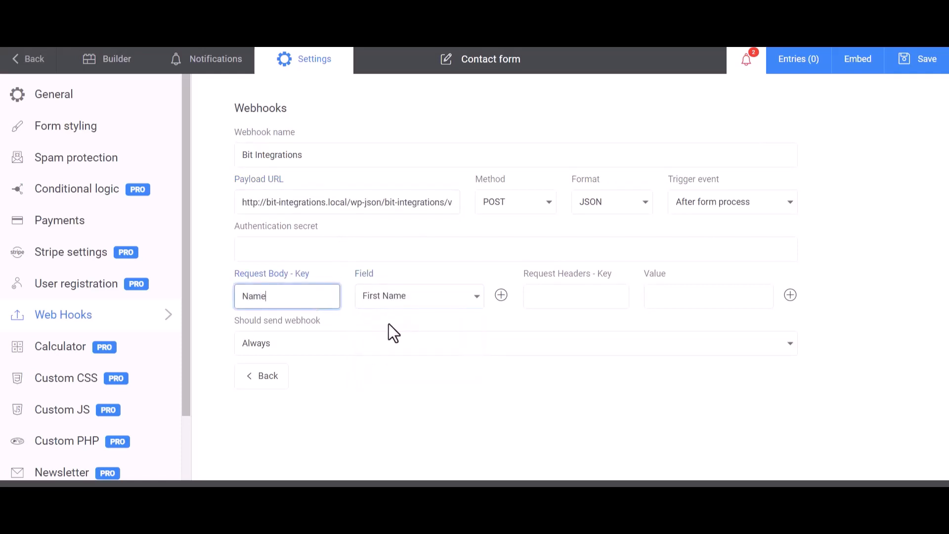
- Add a second request body entry mapping the Email field to the key Email
{"action": "left_click", "coordinate": [501, 295]}
{"action": "left_click", "coordinate": [418, 328]}
{"action": "left_click", "coordinate": [383, 373]}
{"action": "left_click", "coordinate": [319, 331]}
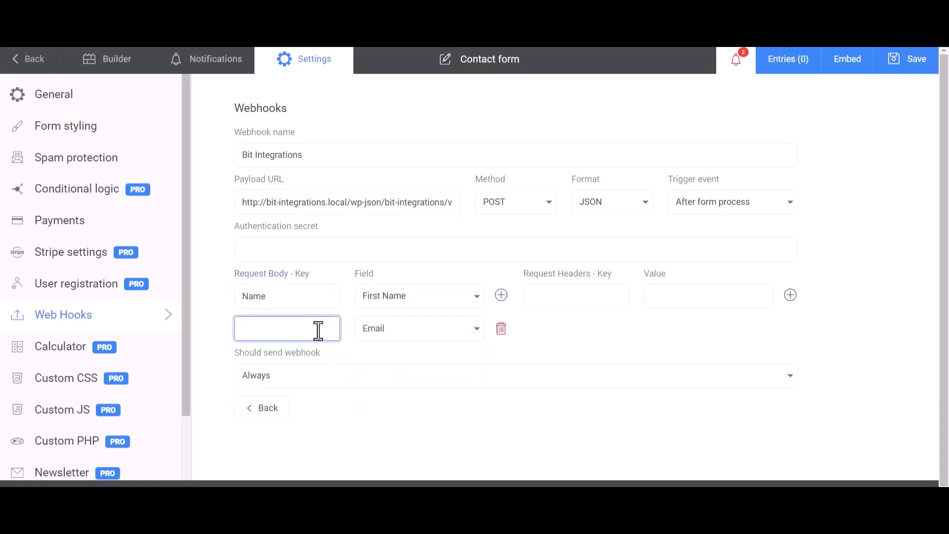
- Add a third request body entry mapping the Phone field to the key Phone
{"action": "left_click", "coordinate": [502, 295]}
{"action": "left_click", "coordinate": [416, 364]}
{"action": "left_click", "coordinate": [388, 427]}
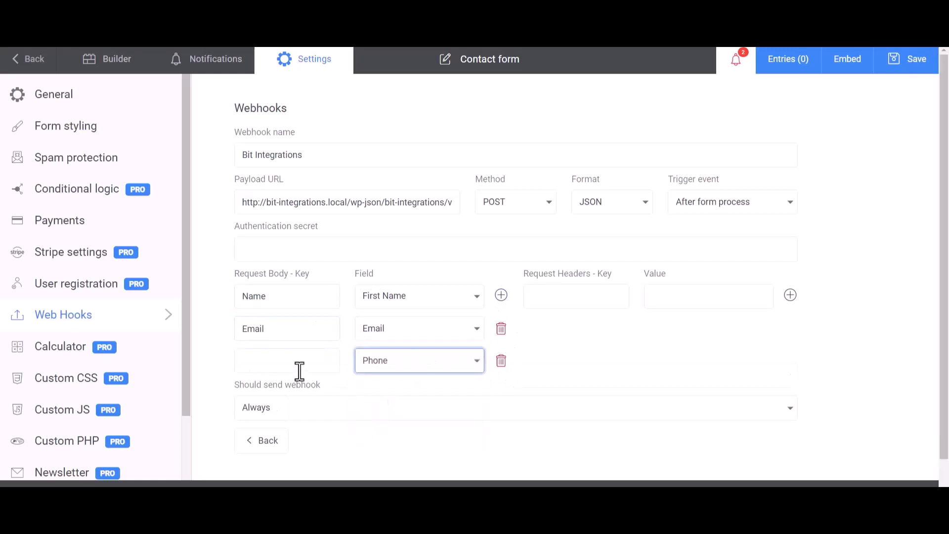
{"action": "left_click", "coordinate": [299, 371]}
{"action": "type", "text": "Phone"}
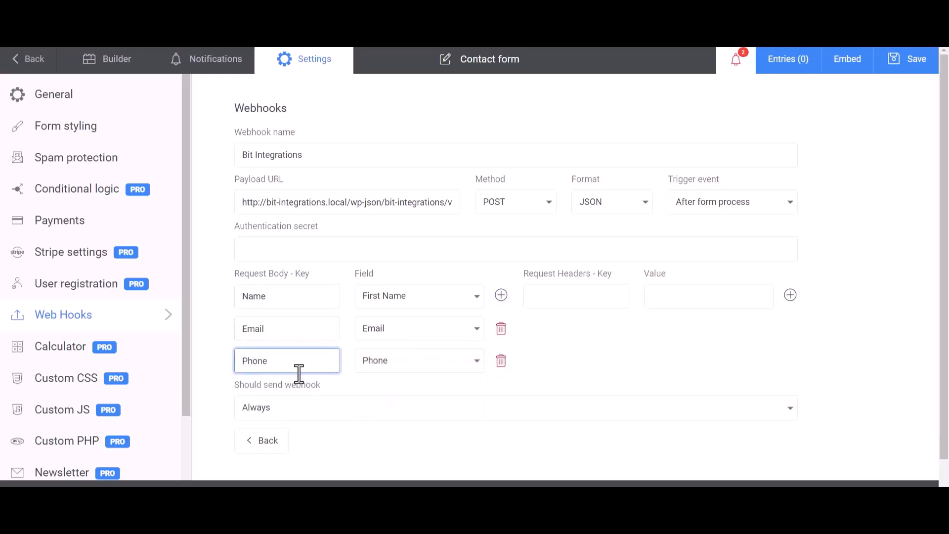
{"action": "left_click", "coordinate": [633, 340]}
- Save the contact form and send a test of the Bit Integrations webhook
{"action": "scroll", "coordinate": [598, 339], "scroll_direction": "down", "scroll_amount": 1}
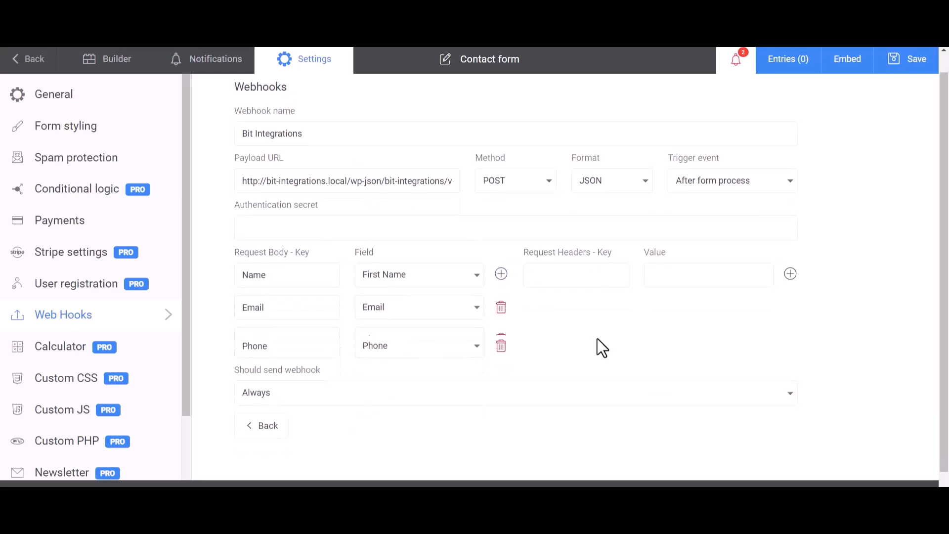
{"action": "left_click", "coordinate": [911, 65]}
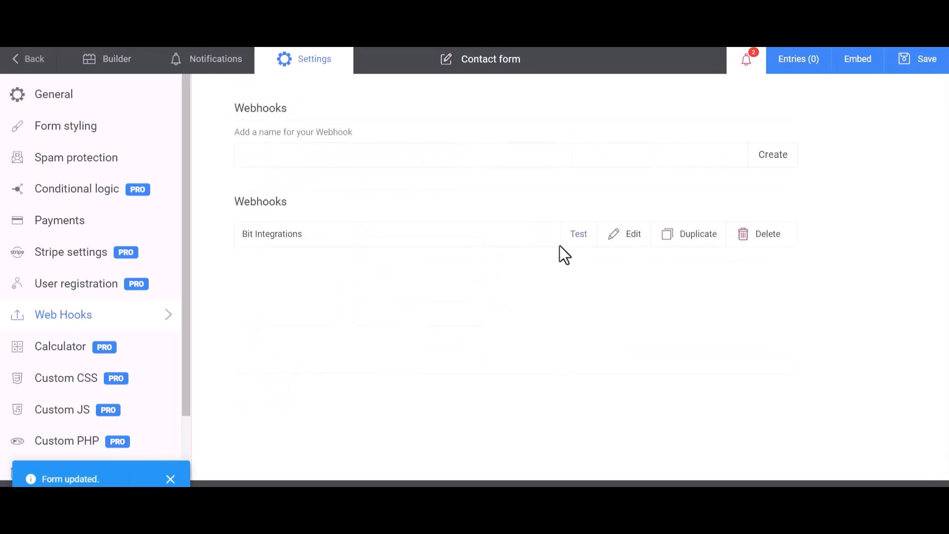
{"action": "left_click", "coordinate": [580, 237]}
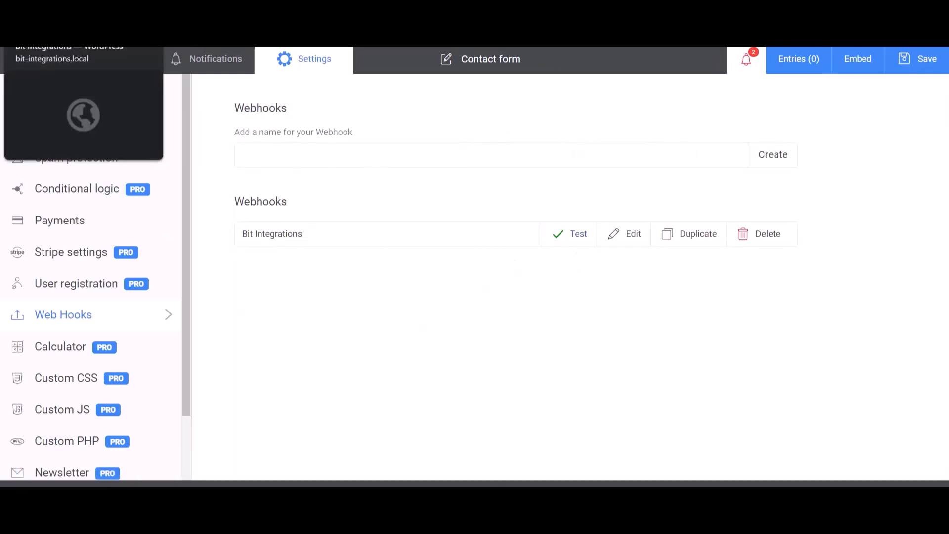
- Switch back to the Bit Integrations page, review the fetched form data and select Airtable as the action
{"action": "left_click", "coordinate": [74, 27]}
{"action": "scroll", "coordinate": [480, 413], "scroll_direction": "down", "scroll_amount": 10}
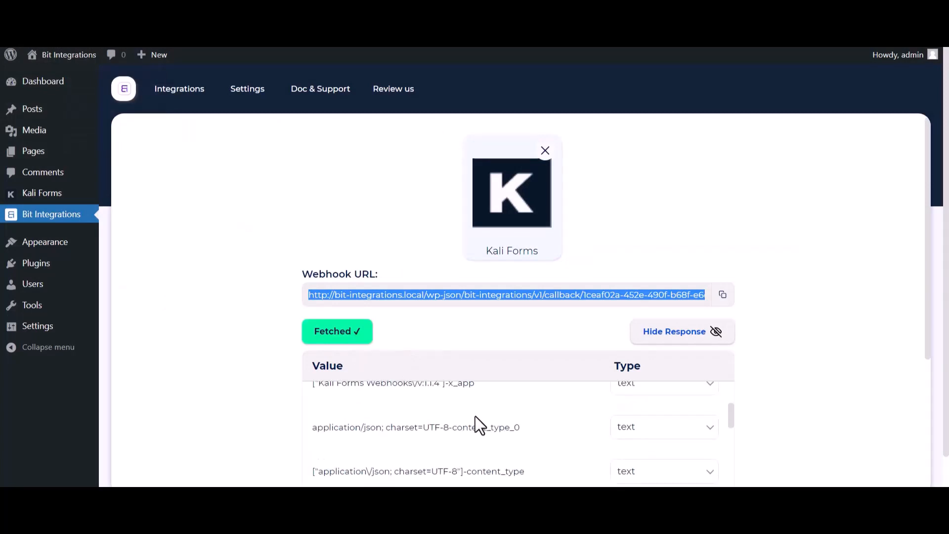
{"action": "scroll", "coordinate": [415, 456], "scroll_direction": "down", "scroll_amount": 3}
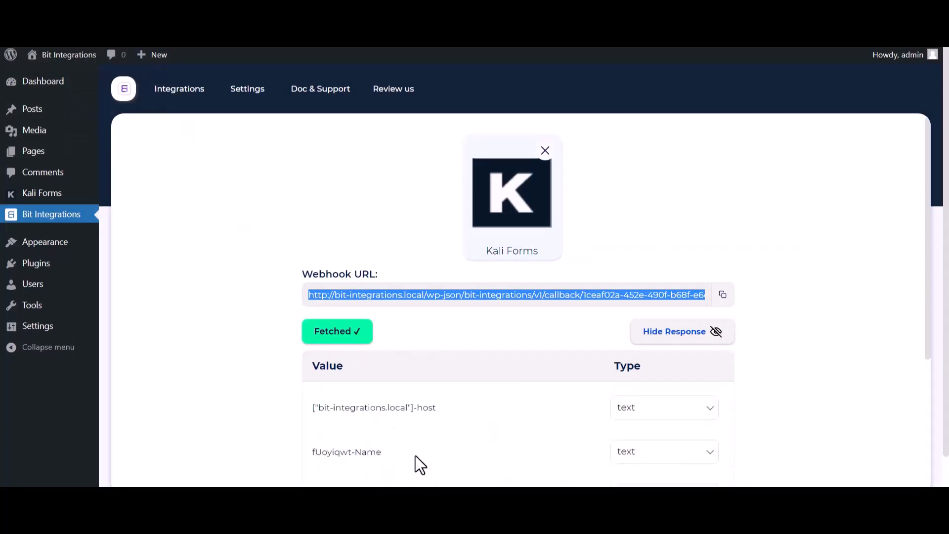
{"action": "scroll", "coordinate": [232, 416], "scroll_direction": "down", "scroll_amount": 5}
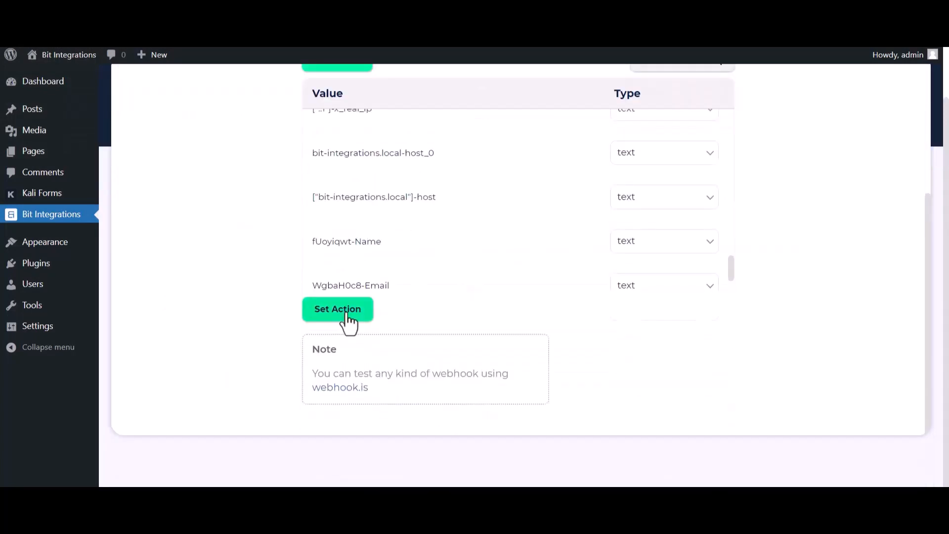
{"action": "left_click", "coordinate": [342, 314]}
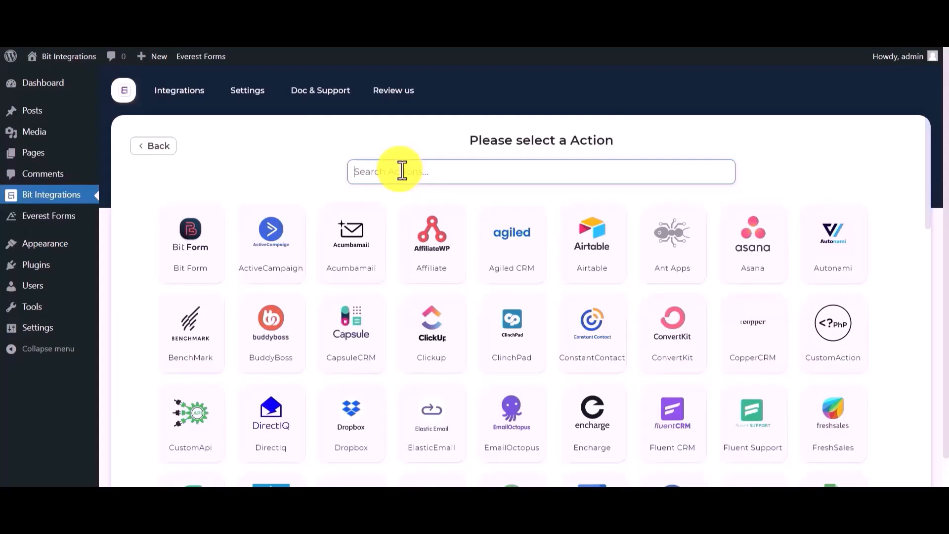
{"action": "type", "text": "air"}
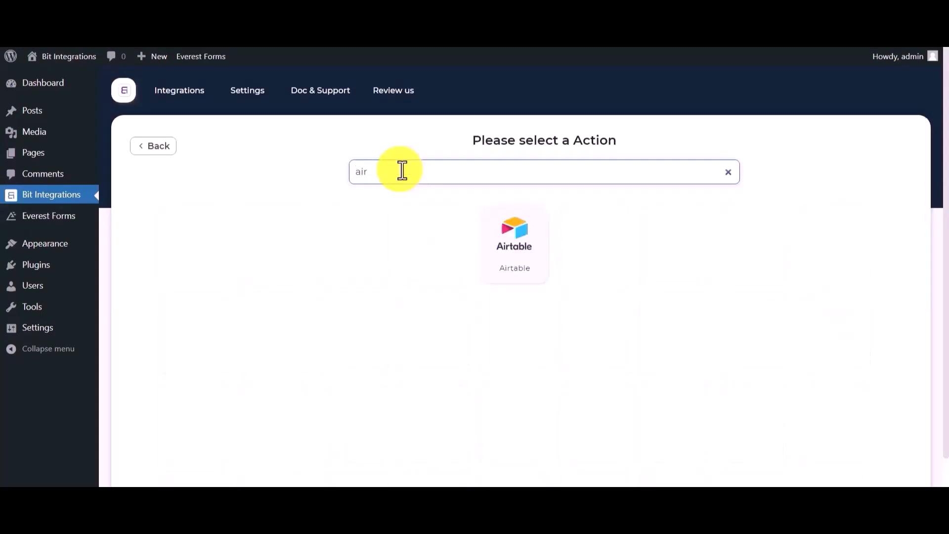
{"action": "left_click", "coordinate": [528, 248]}
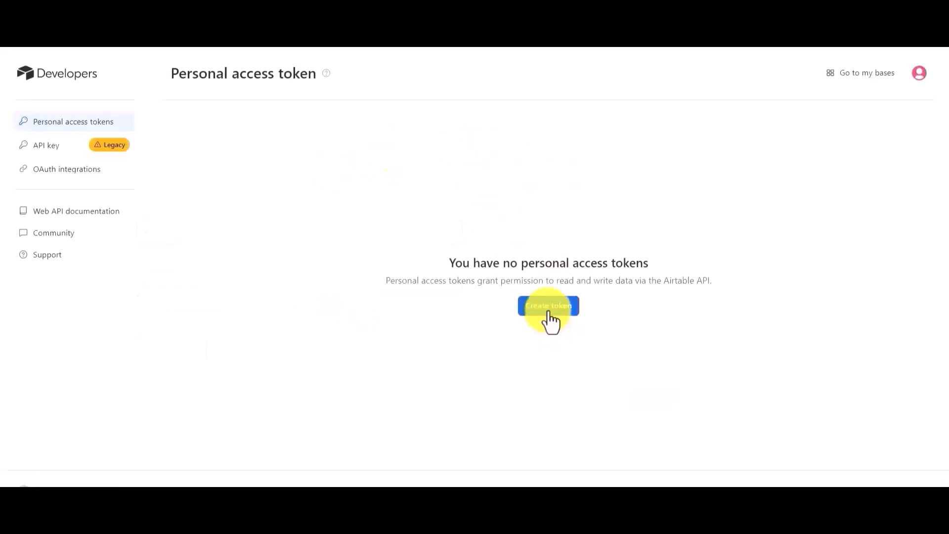
- In Airtable Developers, start a personal access token named "bit integrations" and add the scopes data.records:read and data.records:write
{"action": "left_click", "coordinate": [550, 317]}
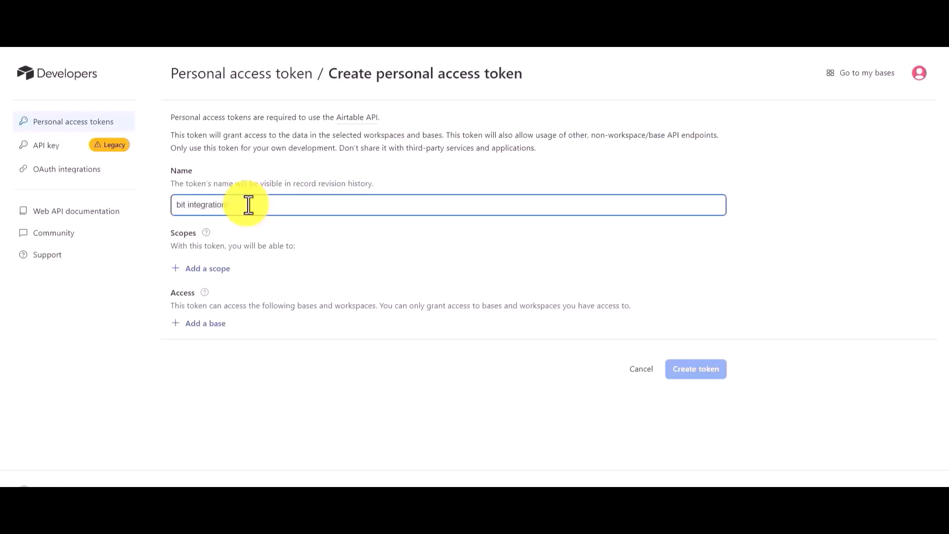
{"action": "left_click", "coordinate": [211, 272]}
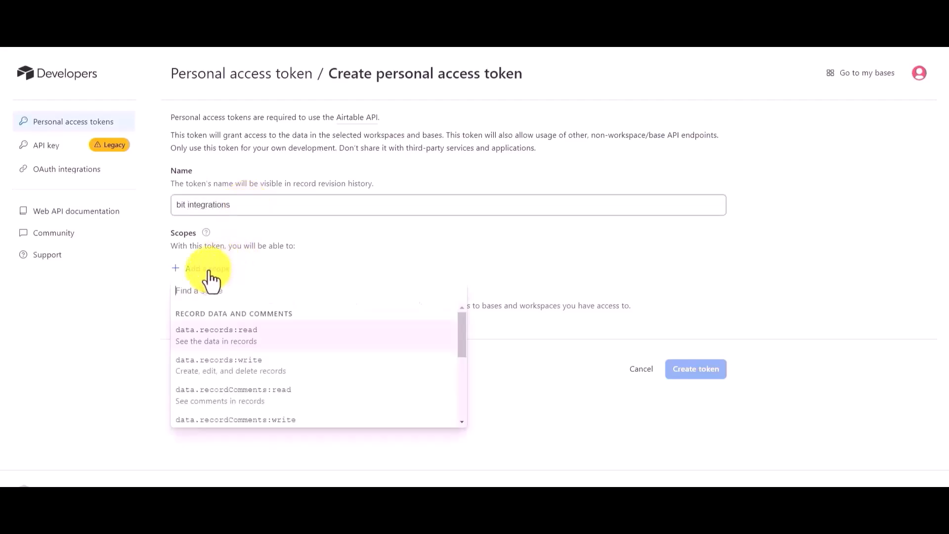
{"action": "left_click", "coordinate": [202, 344]}
{"action": "left_click", "coordinate": [214, 299]}
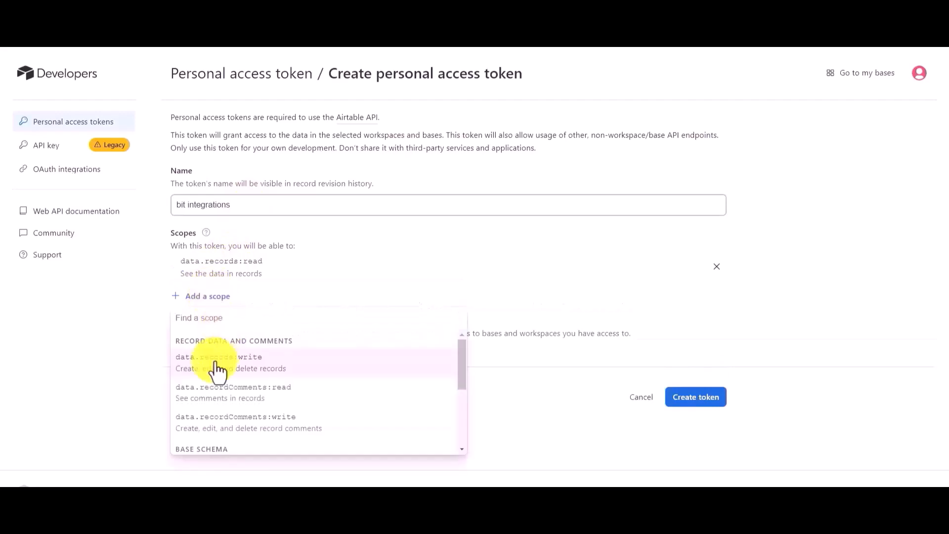
{"action": "left_click", "coordinate": [215, 368]}
- Add the scopes data.recordComments:read and data.recordComments:write to the token
{"action": "left_click", "coordinate": [204, 326]}
{"action": "left_click", "coordinate": [218, 381]}
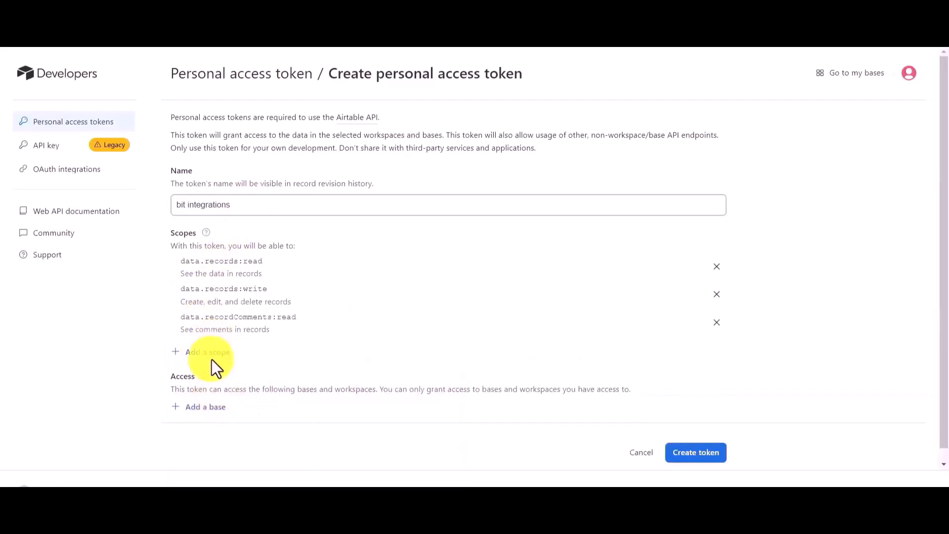
{"action": "left_click", "coordinate": [212, 359]}
{"action": "left_click", "coordinate": [216, 256]}
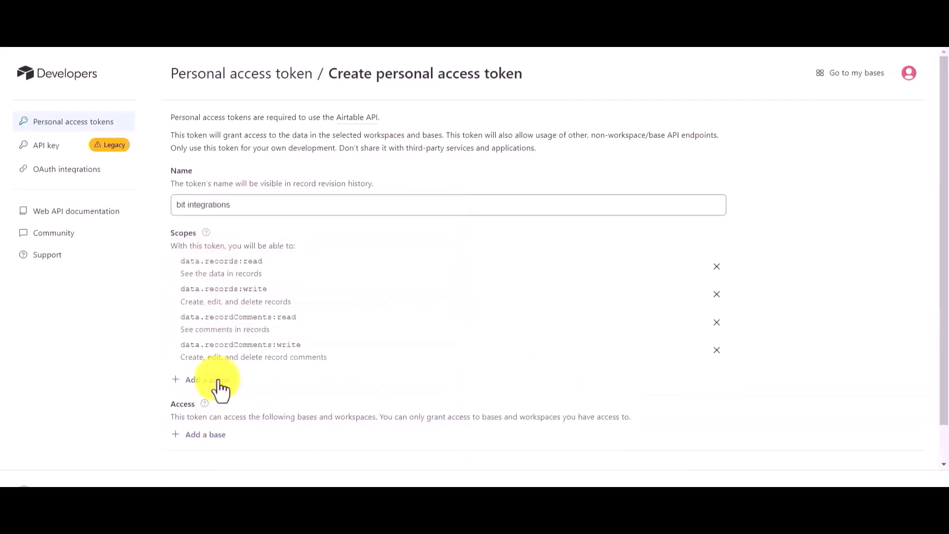
- Add the scopes schema.bases:read and schema.bases:write to the token
{"action": "left_click", "coordinate": [220, 389]}
{"action": "left_click", "coordinate": [239, 277]}
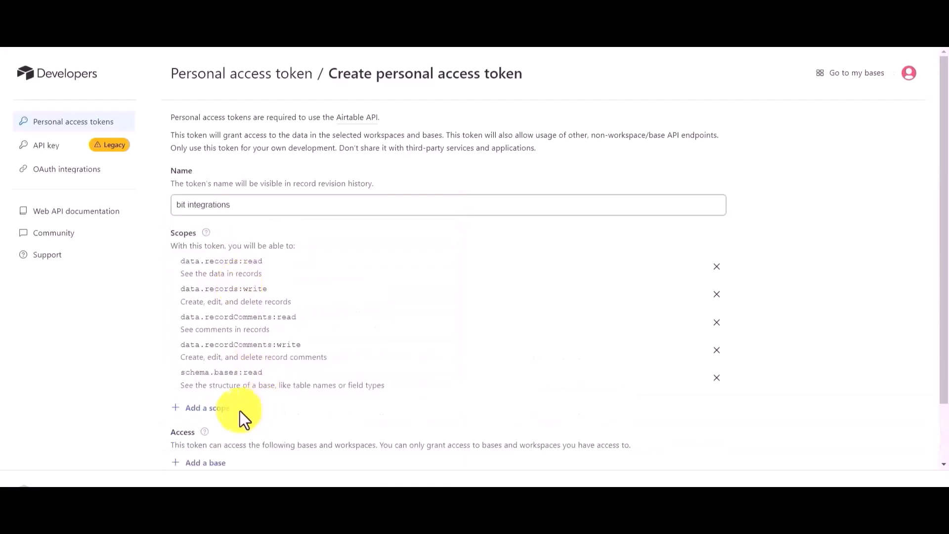
{"action": "left_click", "coordinate": [225, 408]}
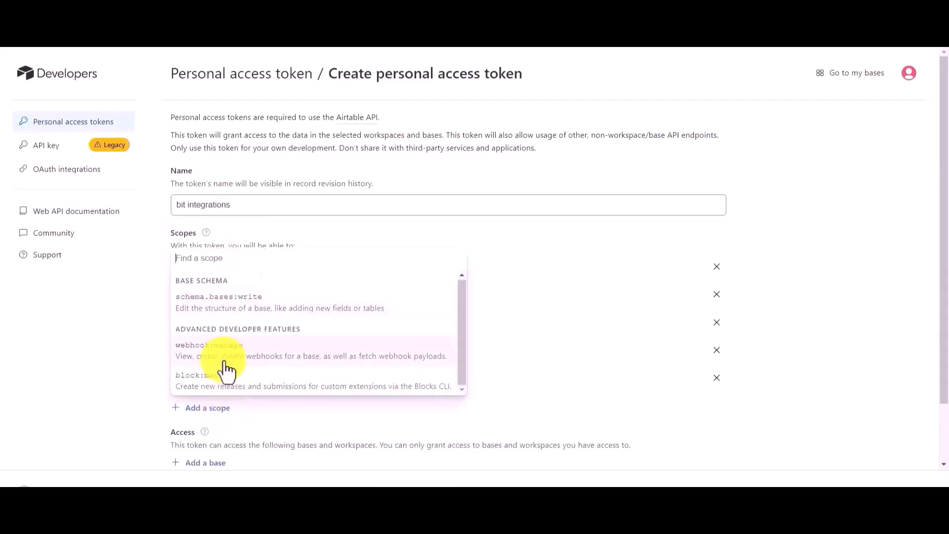
{"action": "left_click", "coordinate": [236, 313]}
- Grant the token access to all current and future bases in all current and future workspaces, and create it
{"action": "scroll", "coordinate": [227, 366], "scroll_direction": "down", "scroll_amount": 2}
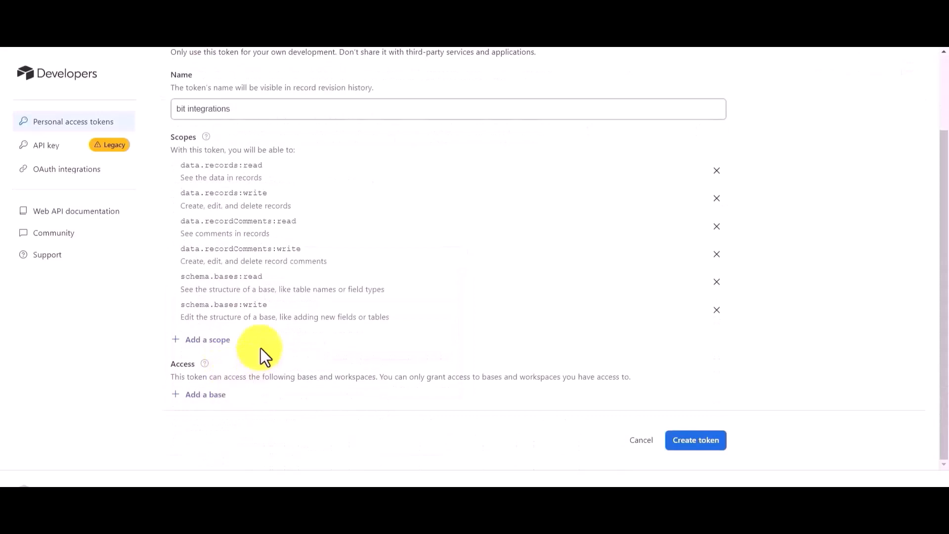
{"action": "left_click", "coordinate": [212, 396]}
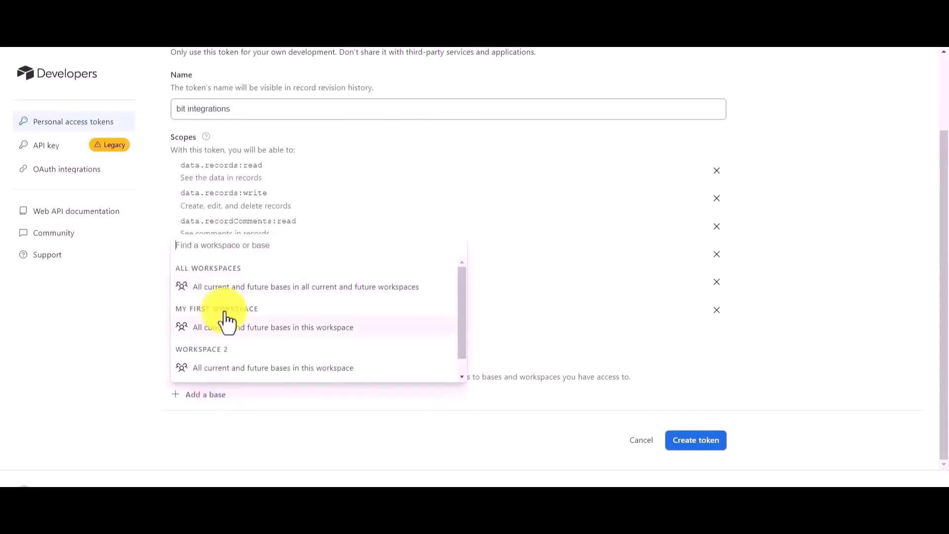
{"action": "left_click", "coordinate": [237, 302]}
{"action": "scroll", "coordinate": [351, 346], "scroll_direction": "down", "scroll_amount": 1}
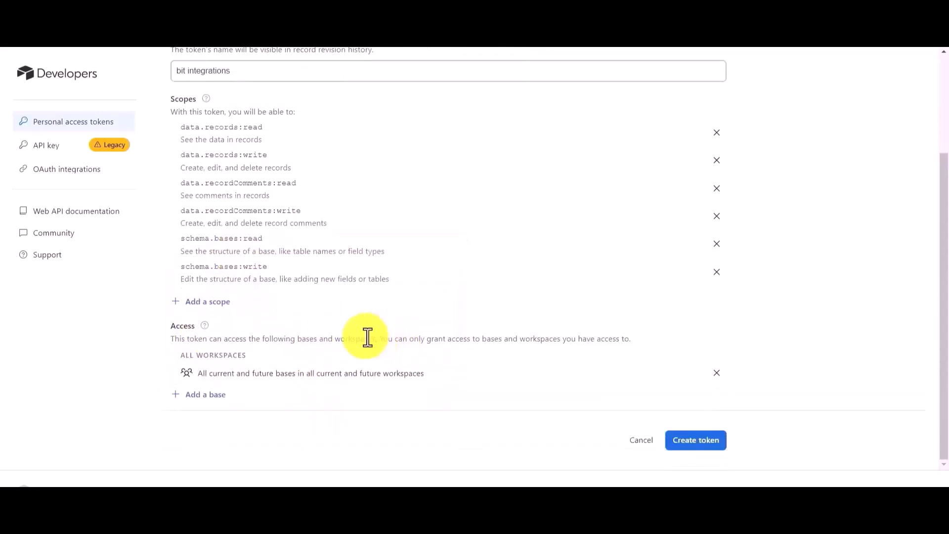
{"action": "left_click", "coordinate": [703, 454]}
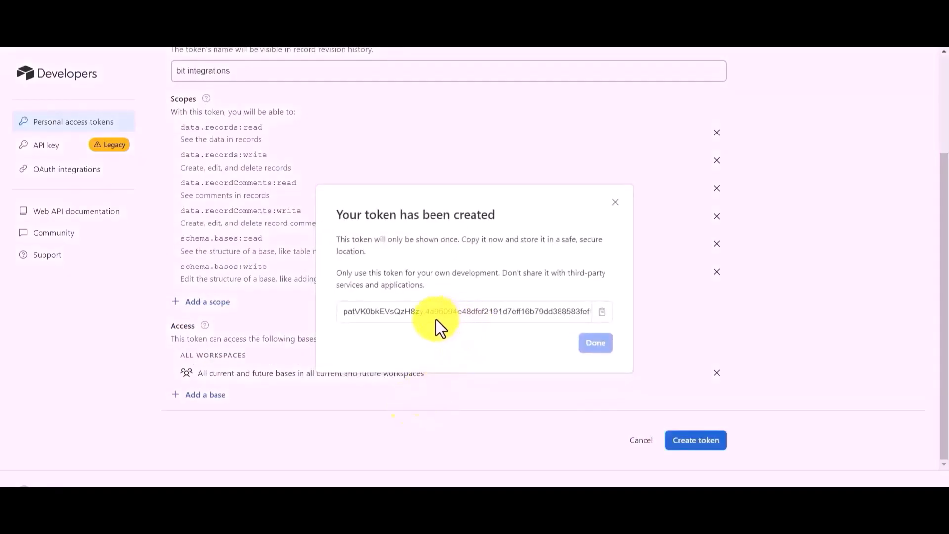
- Copy the new Airtable personal access token, paste it into the Bit Integrations Airtable settings, authorize it and continue
{"action": "left_click", "coordinate": [602, 313]}
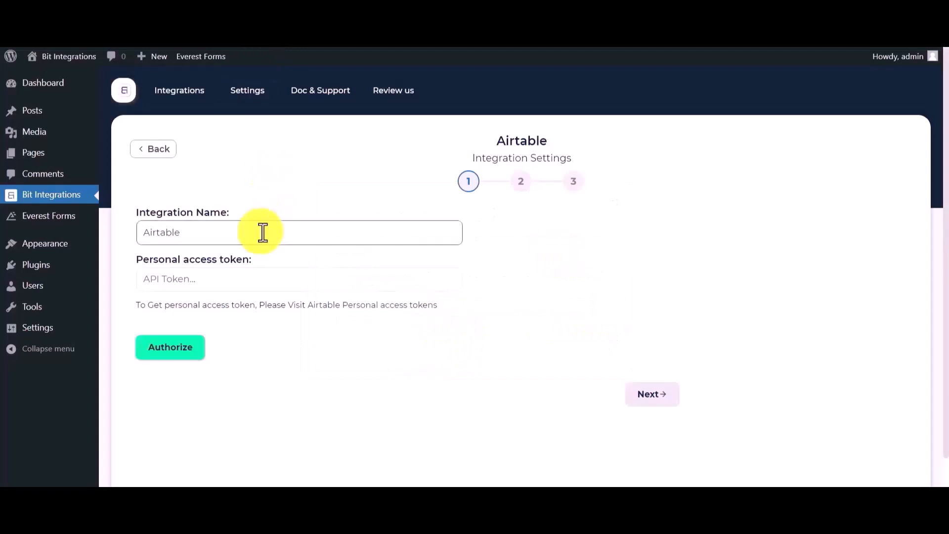
{"action": "left_click", "coordinate": [227, 280]}
{"action": "key", "text": "ctrl+v"}
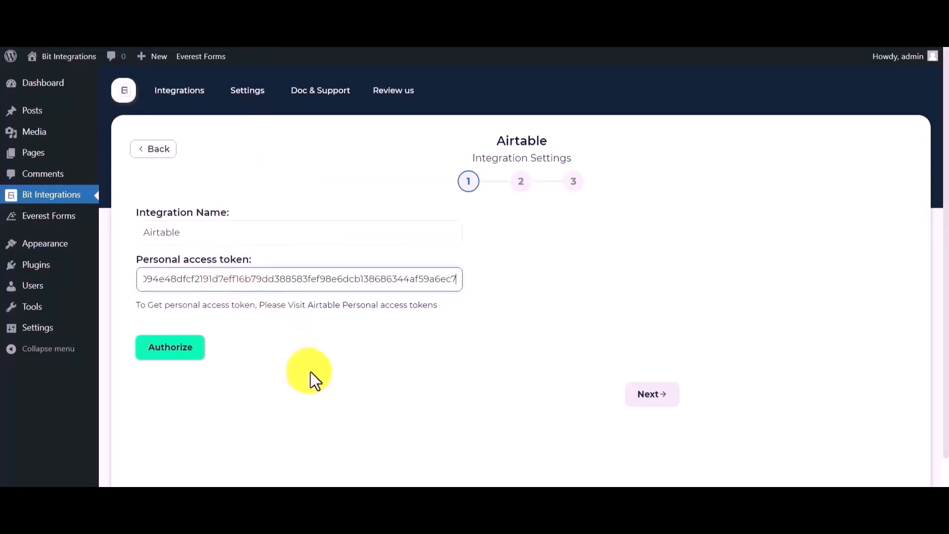
{"action": "left_click", "coordinate": [165, 350]}
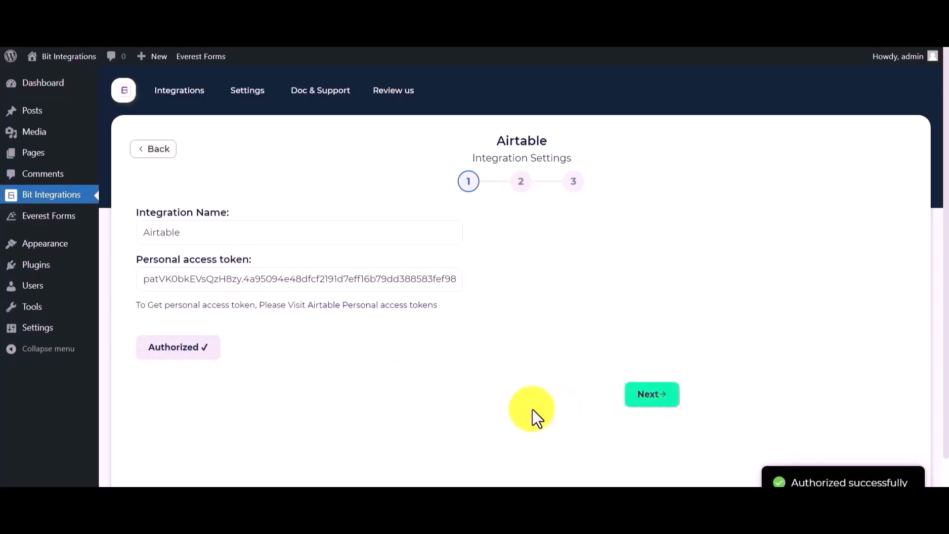
{"action": "left_click", "coordinate": [648, 407]}
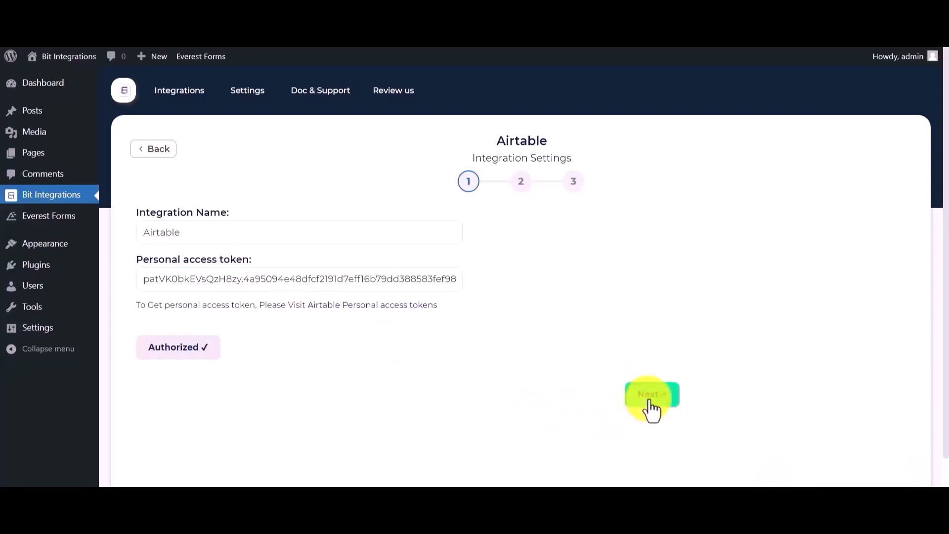
- Select the base "bit integration" and the table "Table 1" for the Airtable action
{"action": "left_click", "coordinate": [314, 233]}
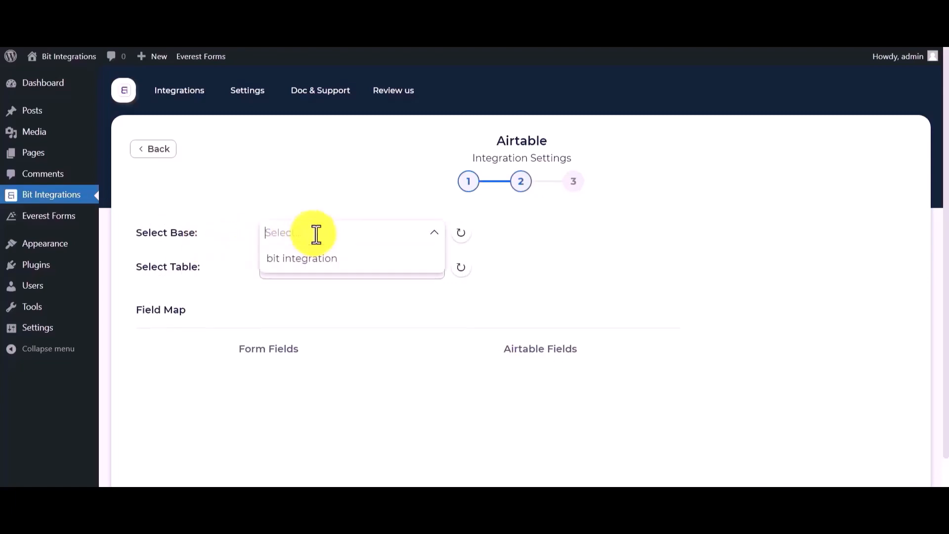
{"action": "left_click", "coordinate": [298, 265]}
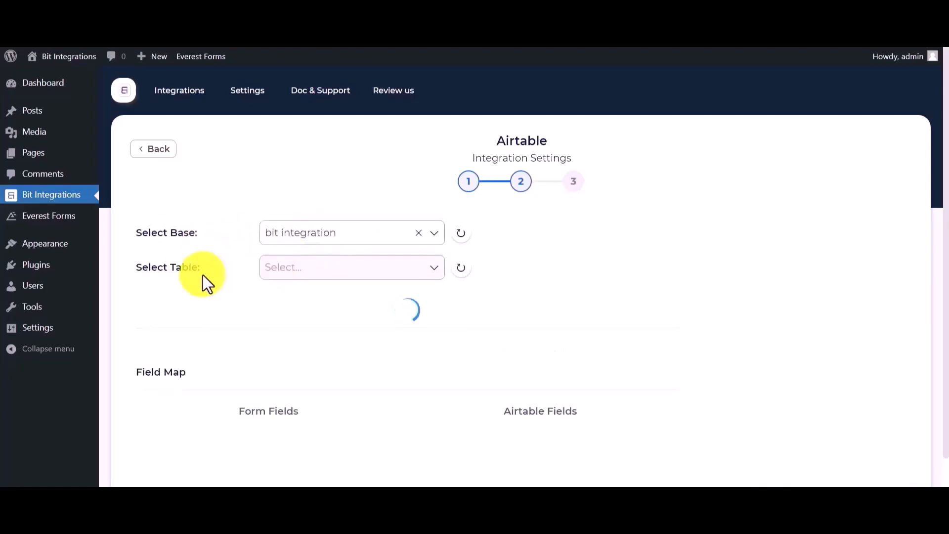
{"action": "left_click", "coordinate": [294, 268]}
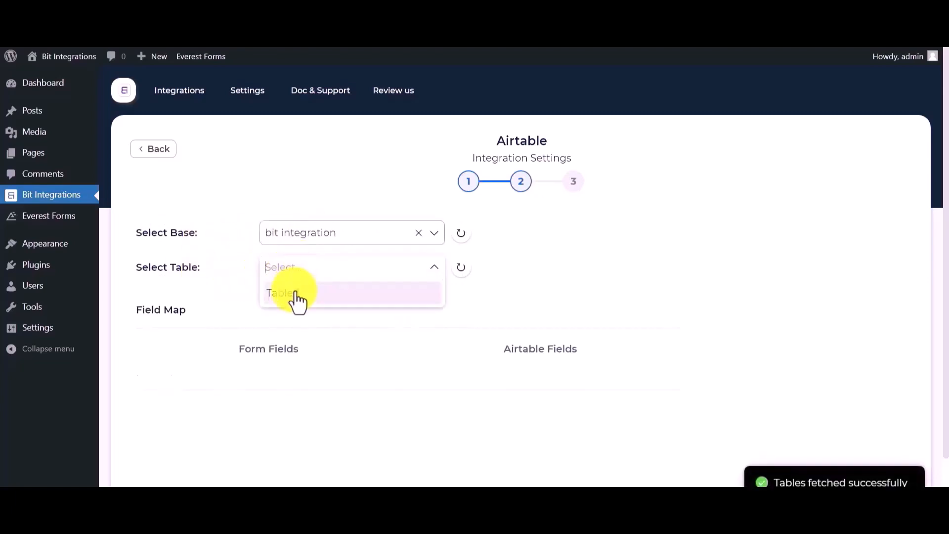
{"action": "left_click", "coordinate": [301, 297]}
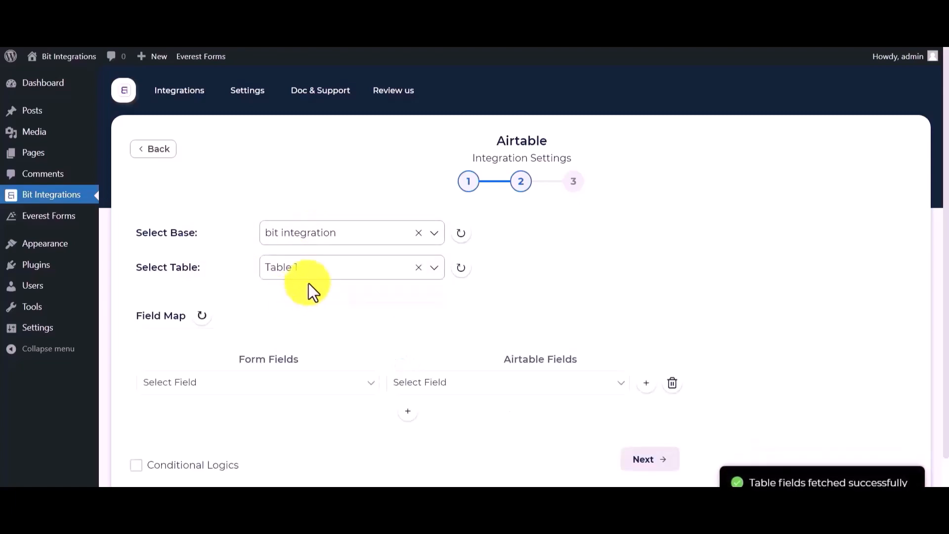
- Map the form field Name to the Airtable field Name, and add a row mapping Email to Email
{"action": "left_click", "coordinate": [438, 391]}
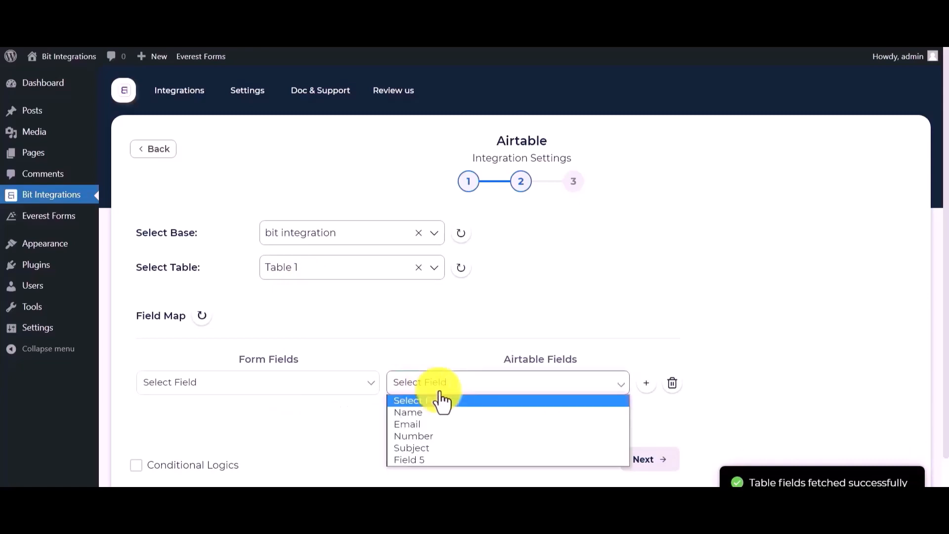
{"action": "left_click", "coordinate": [415, 413]}
{"action": "left_click", "coordinate": [294, 388]}
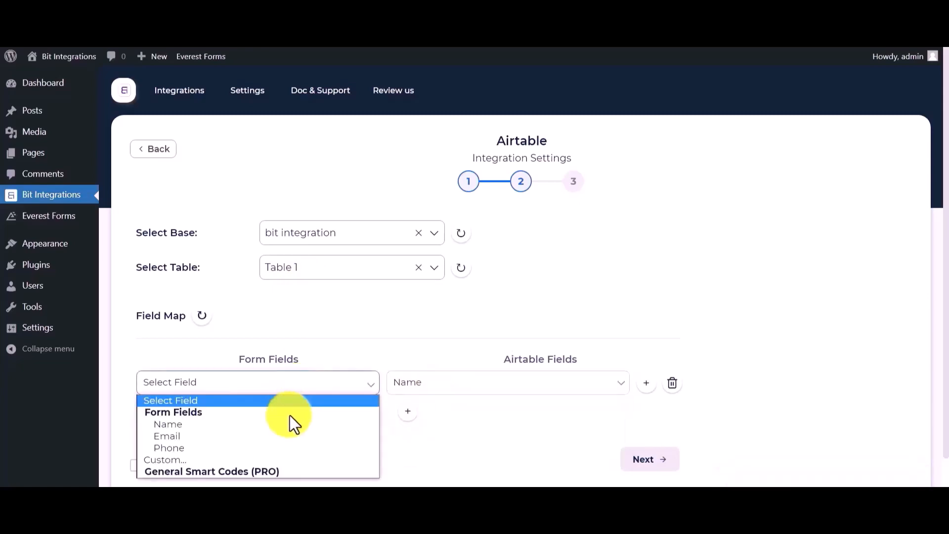
{"action": "left_click", "coordinate": [191, 426]}
{"action": "left_click", "coordinate": [408, 411]}
{"action": "left_click", "coordinate": [329, 417]}
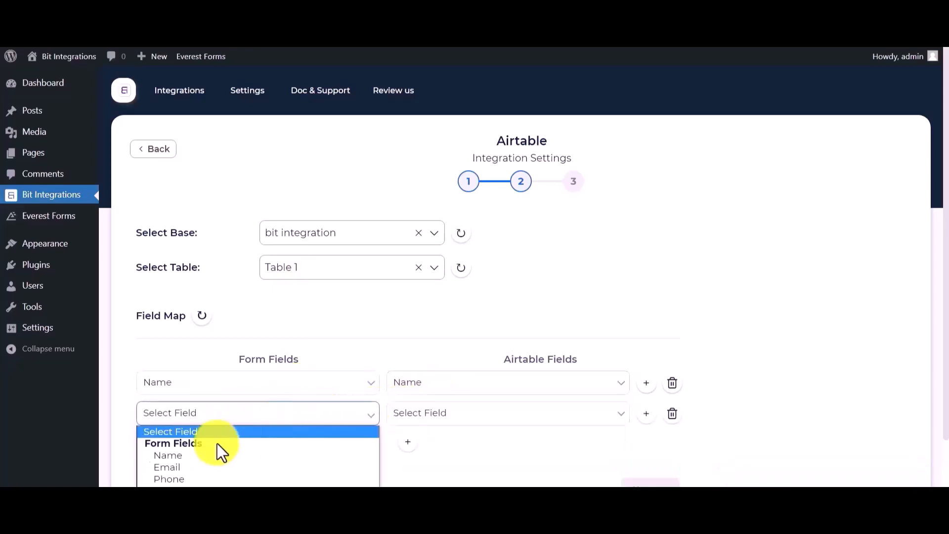
{"action": "left_click", "coordinate": [173, 470]}
{"action": "left_click", "coordinate": [396, 413]}
{"action": "left_click", "coordinate": [417, 456]}
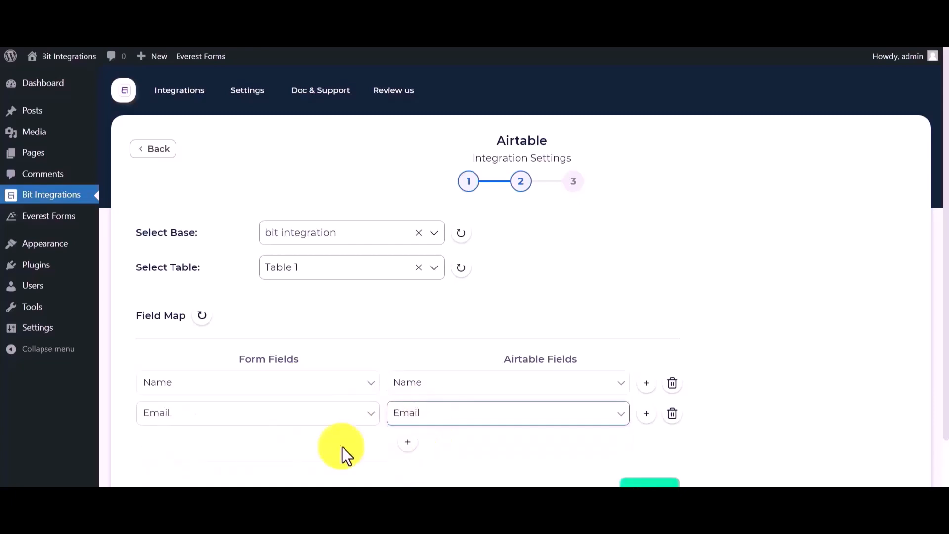
- Add a third field map row that maps the form field Phone to the Airtable field Number
{"action": "left_click", "coordinate": [407, 441]}
{"action": "left_click", "coordinate": [321, 448]}
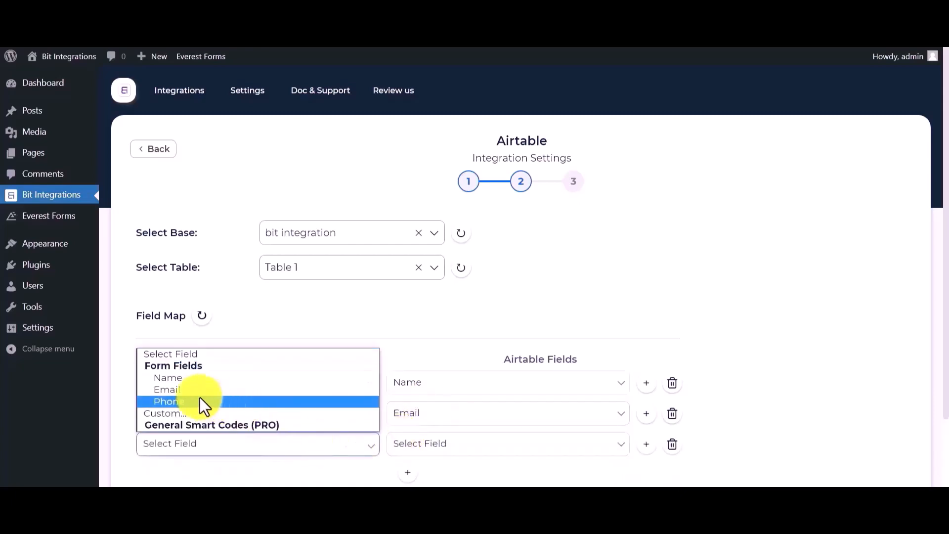
{"action": "left_click", "coordinate": [179, 401]}
{"action": "left_click", "coordinate": [398, 445]}
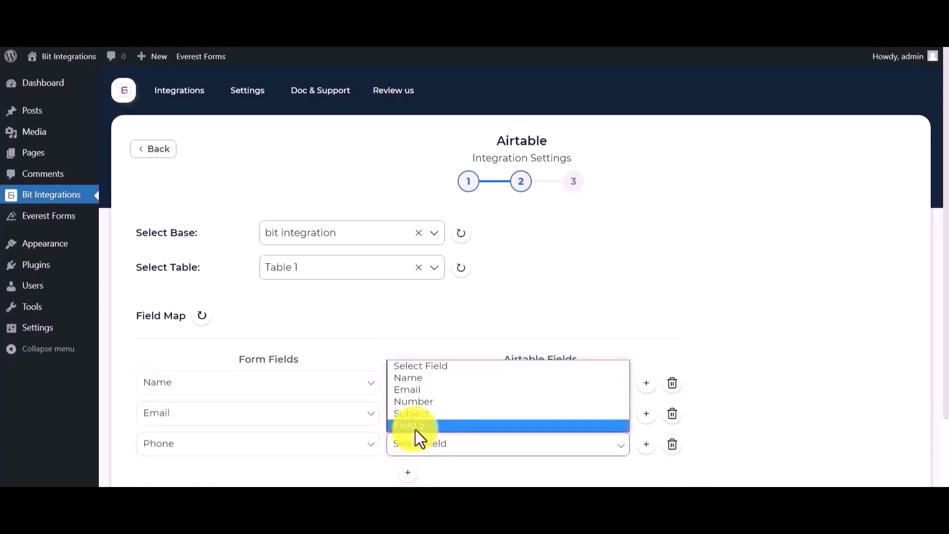
{"action": "left_click", "coordinate": [416, 401]}
- Turn Conditional Logics on and back off, and continue past the field mapping
{"action": "scroll", "coordinate": [238, 429], "scroll_direction": "down", "scroll_amount": 3}
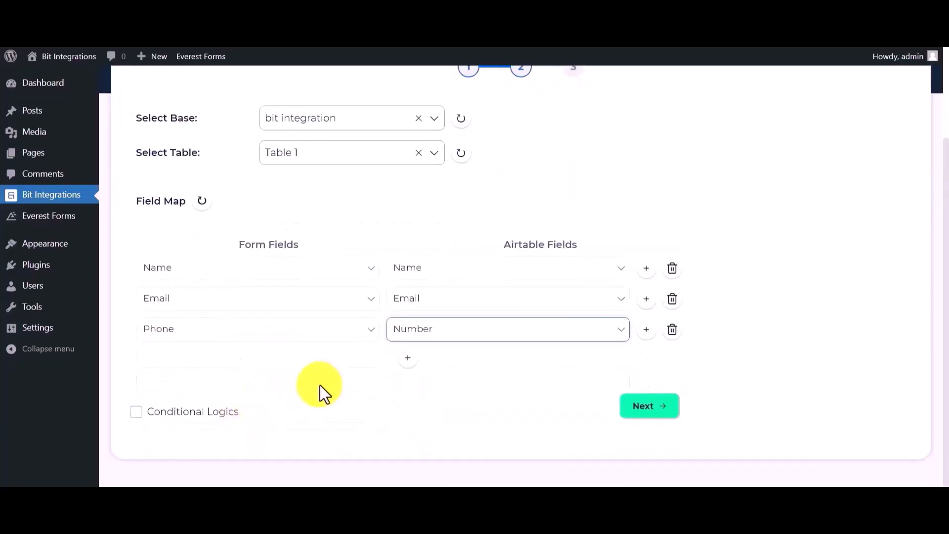
{"action": "left_click", "coordinate": [184, 420]}
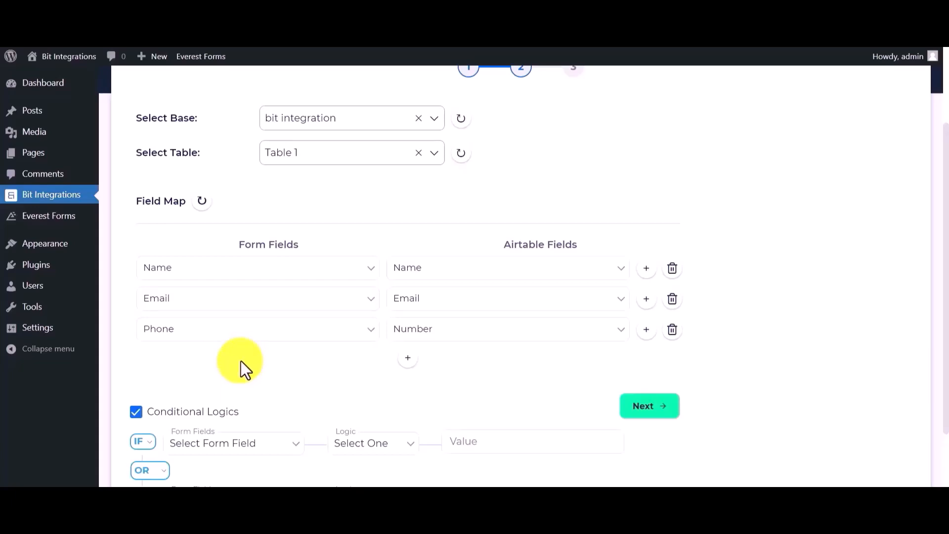
{"action": "left_click", "coordinate": [185, 414]}
{"action": "left_click", "coordinate": [654, 403]}
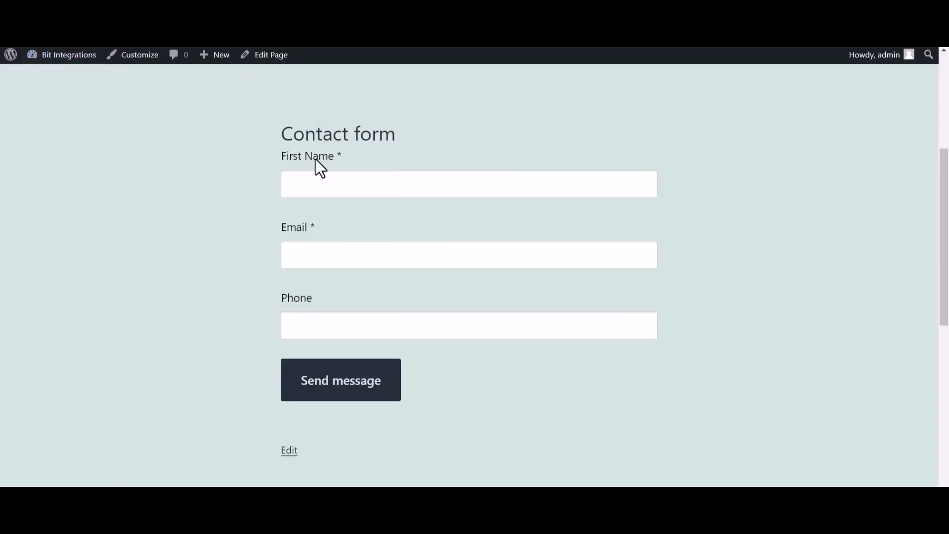
- On the website's contact form page, enter "Bit Integrations" as the first name and fill in the email address
{"action": "left_click", "coordinate": [314, 188]}
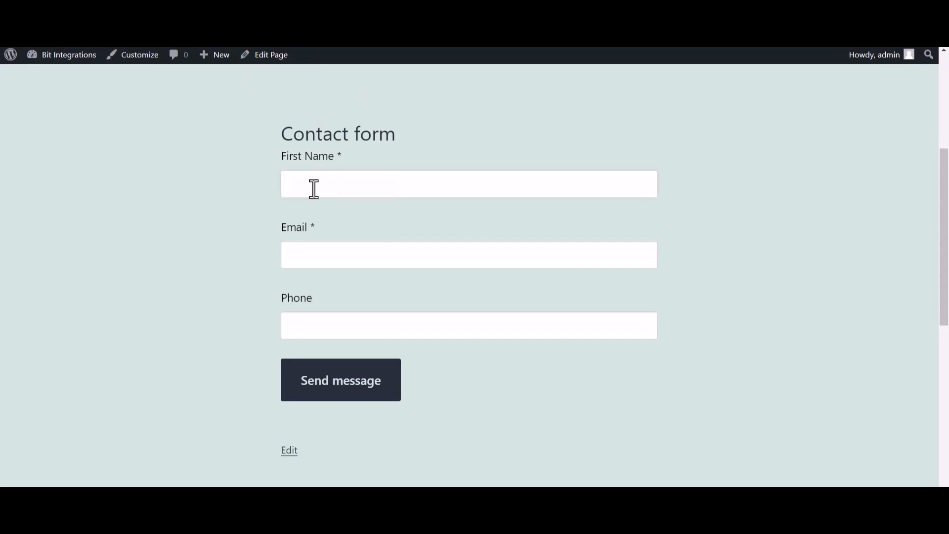
{"action": "type", "text": "Bit Integrations"}
{"action": "left_click", "coordinate": [315, 257]}
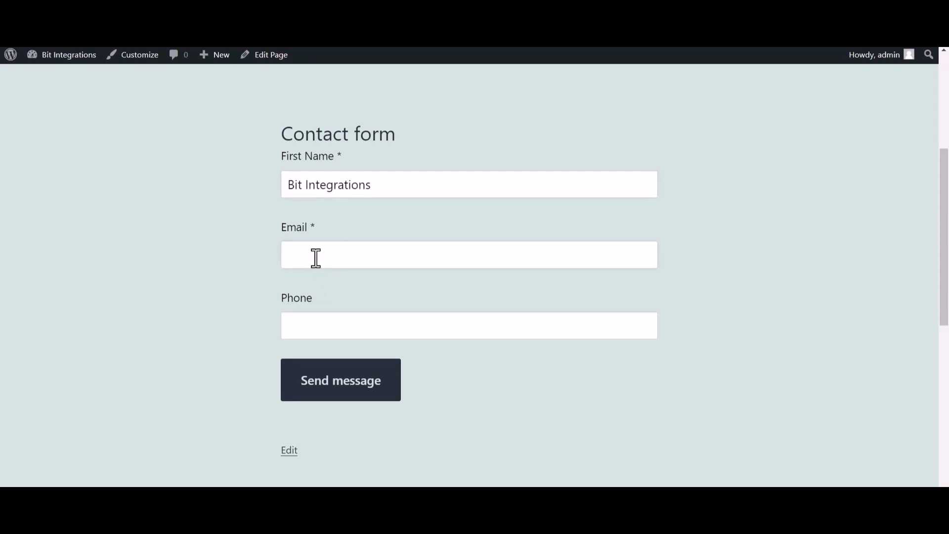
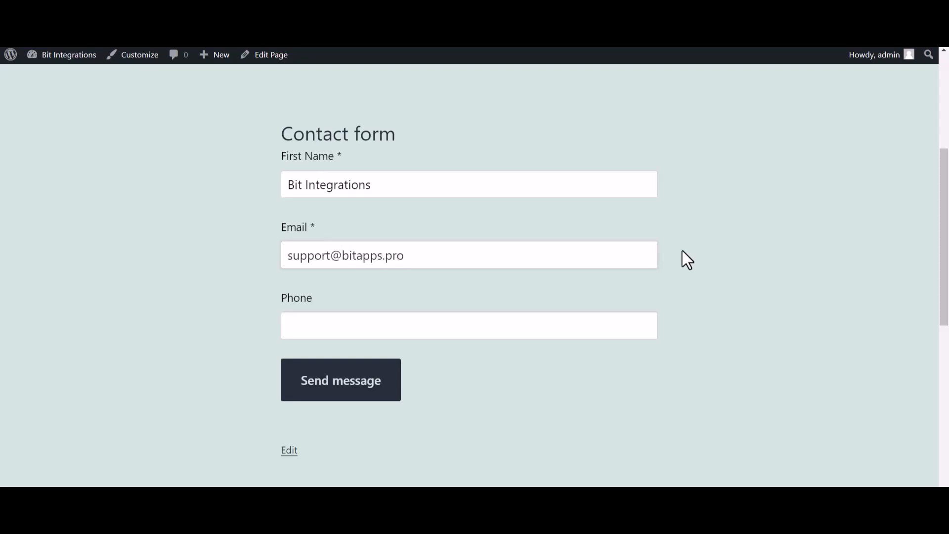
- Fill in the phone number on the contact form and submit the message
{"action": "key", "text": "ctrl+plus"}
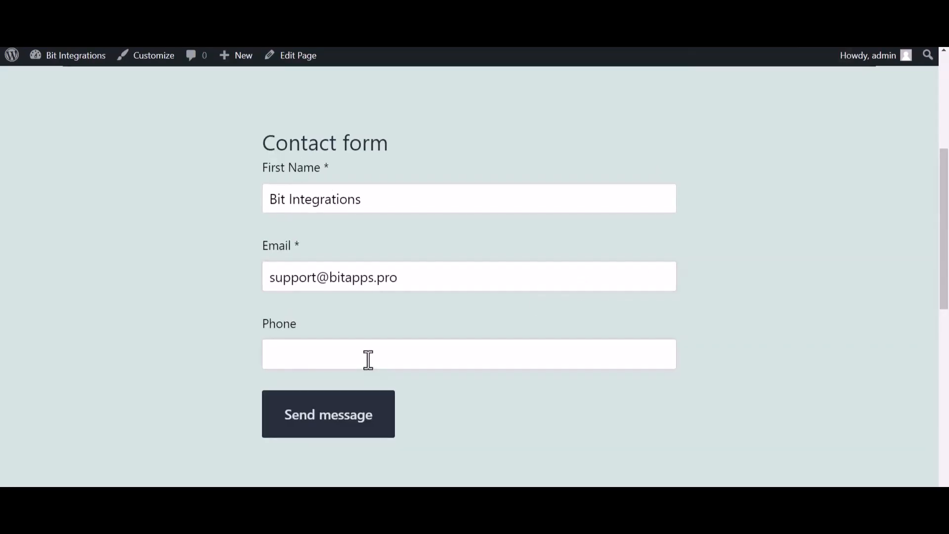
{"action": "left_click", "coordinate": [368, 360]}
{"action": "type", "text": "444555666"}
{"action": "left_click", "coordinate": [374, 435]}
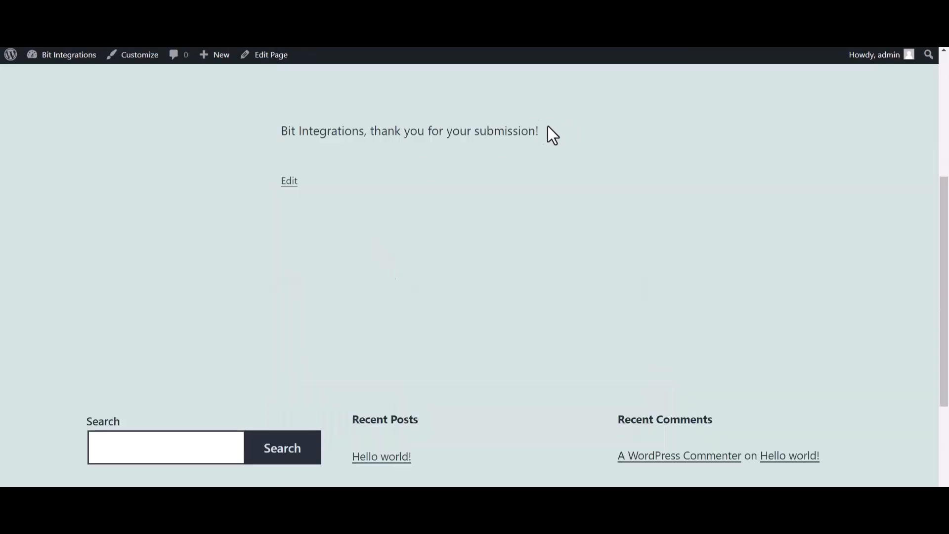
- Check the form's submission message and switch to Airtable to view Table 1 of the "bit integration" base
{"action": "left_click_drag", "start_coordinate": [548, 130], "coordinate": [380, 156]}
{"action": "left_click", "coordinate": [381, 158]}
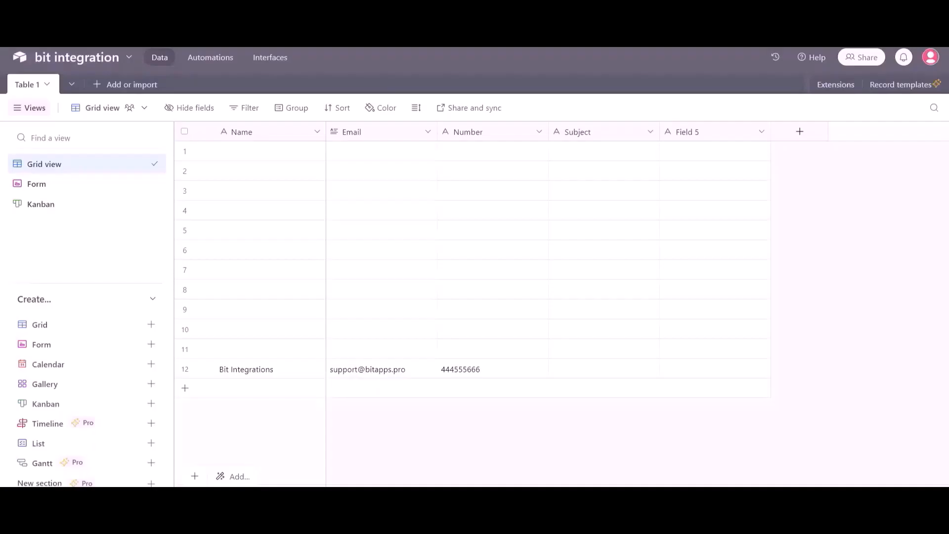